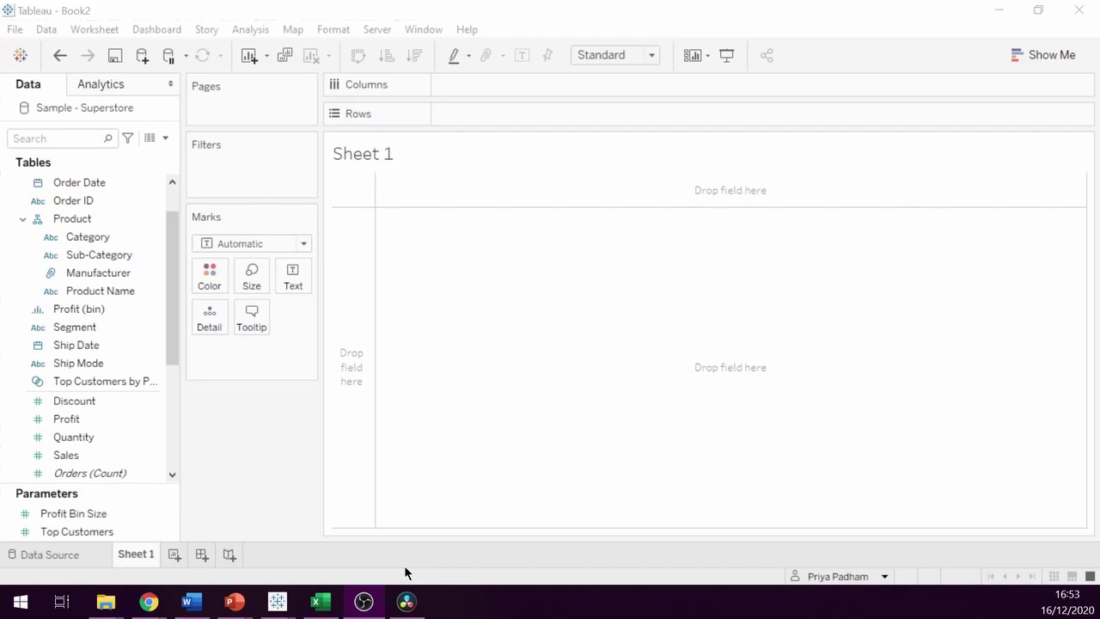
Plot SUM(Sales) on Columns against SUM(Profit) on Rows, with Product Name on Detail
{"action": "left_click", "coordinate": [104, 456]}
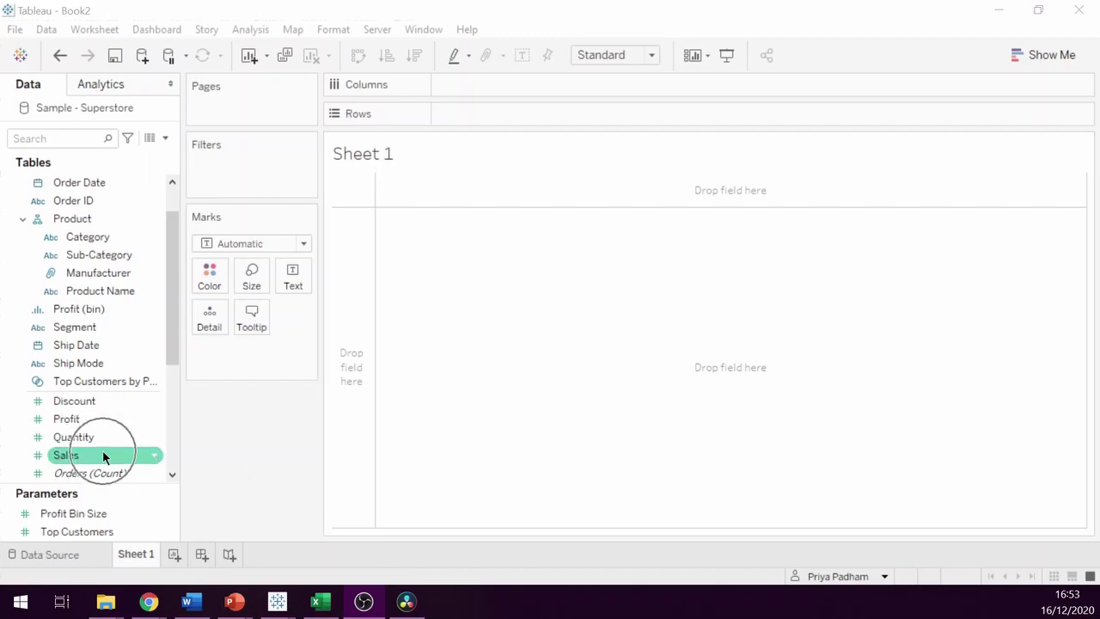
{"action": "mouse_move", "coordinate": [102, 454]}
{"action": "left_mouse_down"}
{"action": "mouse_move", "coordinate": [175, 429]}
{"action": "mouse_move", "coordinate": [494, 209]}
{"action": "mouse_move", "coordinate": [536, 84]}
{"action": "left_mouse_up"}
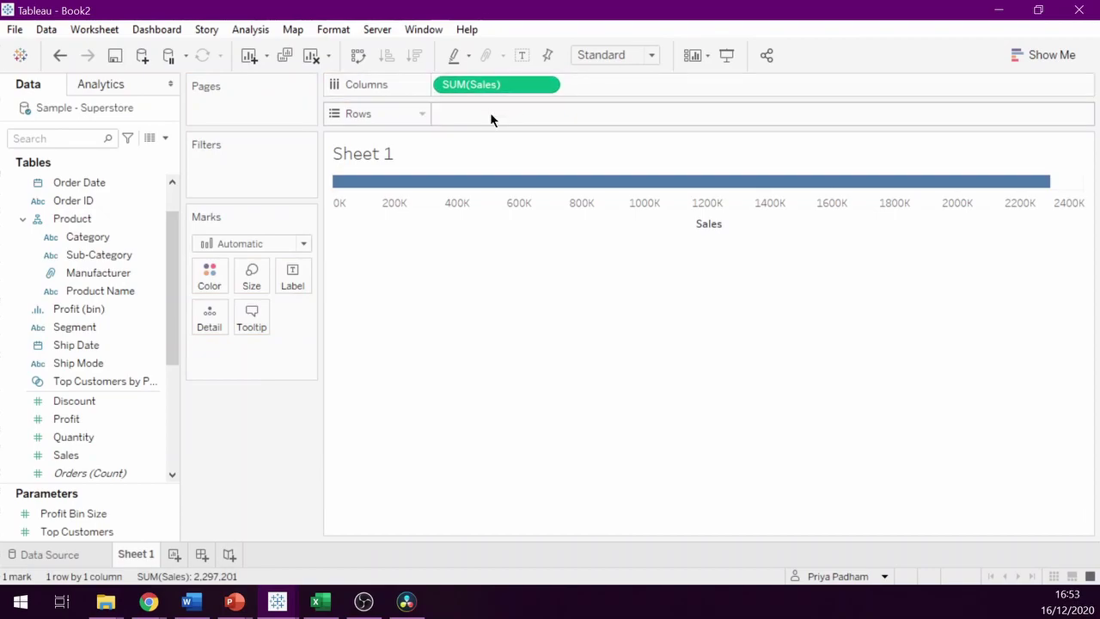
{"action": "left_click", "coordinate": [101, 420]}
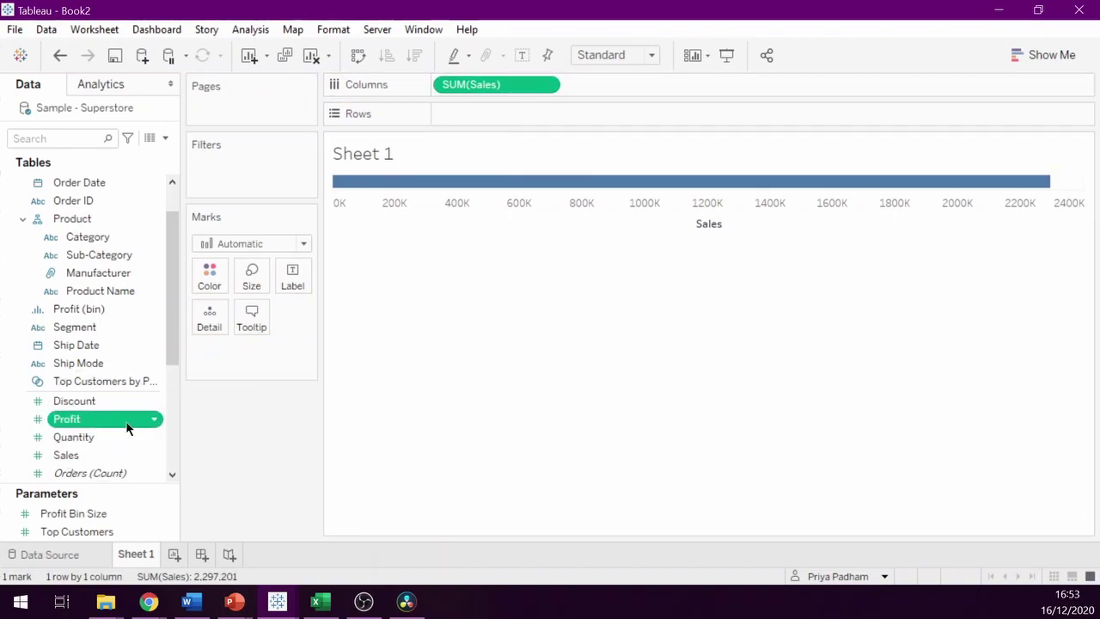
{"action": "left_click_drag", "start_coordinate": [126, 428], "coordinate": [543, 114]}
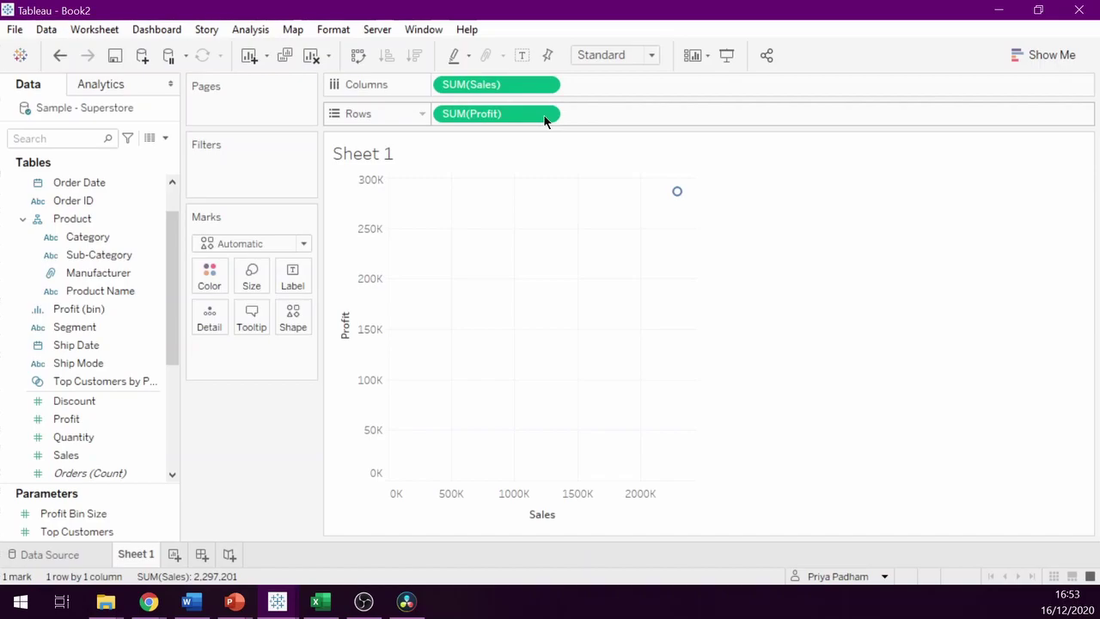
{"action": "left_click_drag", "start_coordinate": [130, 292], "coordinate": [215, 320]}
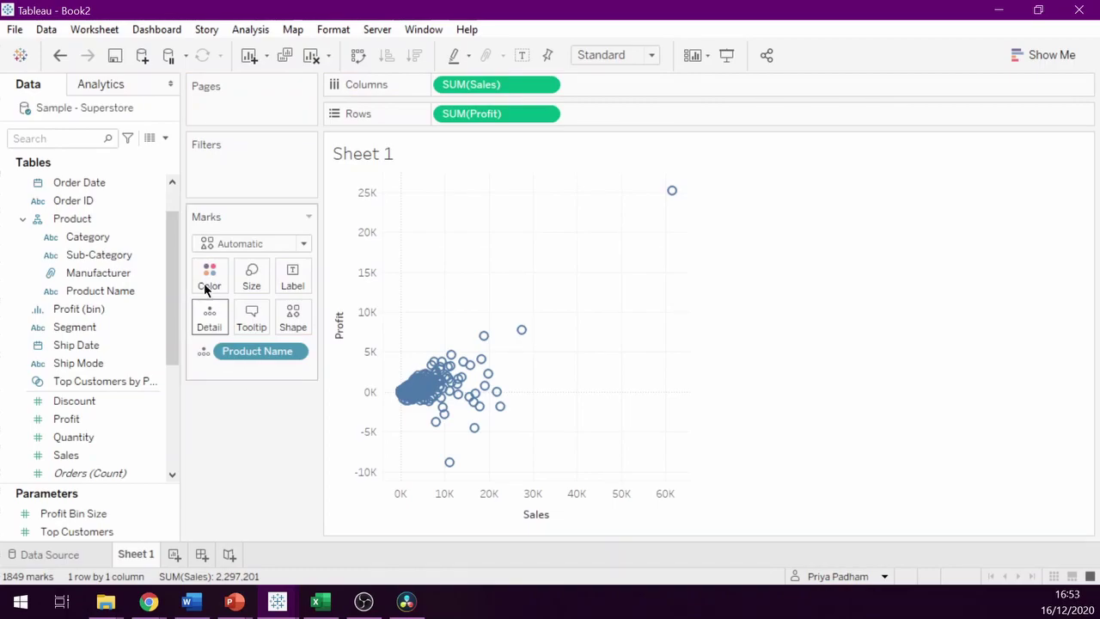
Start a new String parameter named 'Choose a Product' that allows a List of values
{"action": "left_click", "coordinate": [166, 138]}
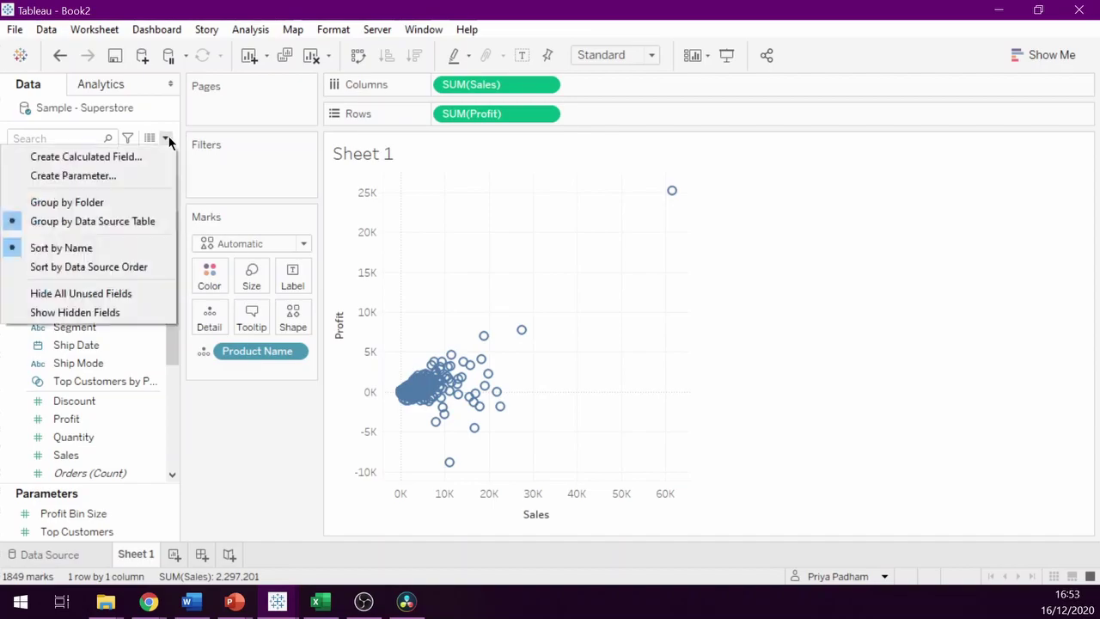
{"action": "left_click", "coordinate": [138, 178]}
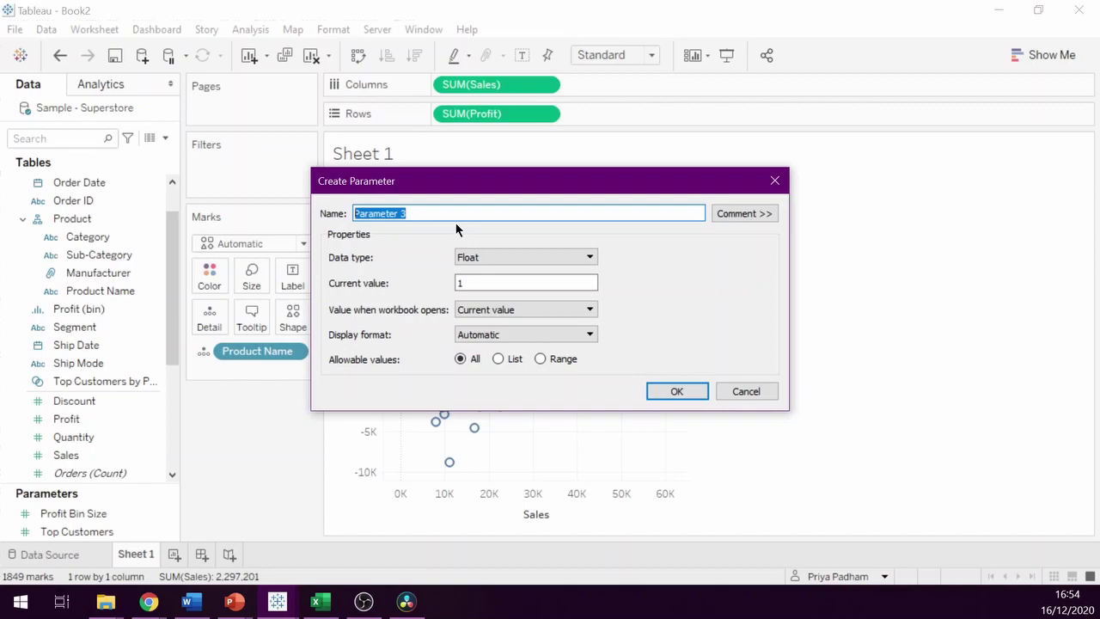
{"action": "type", "text": "Ch"}
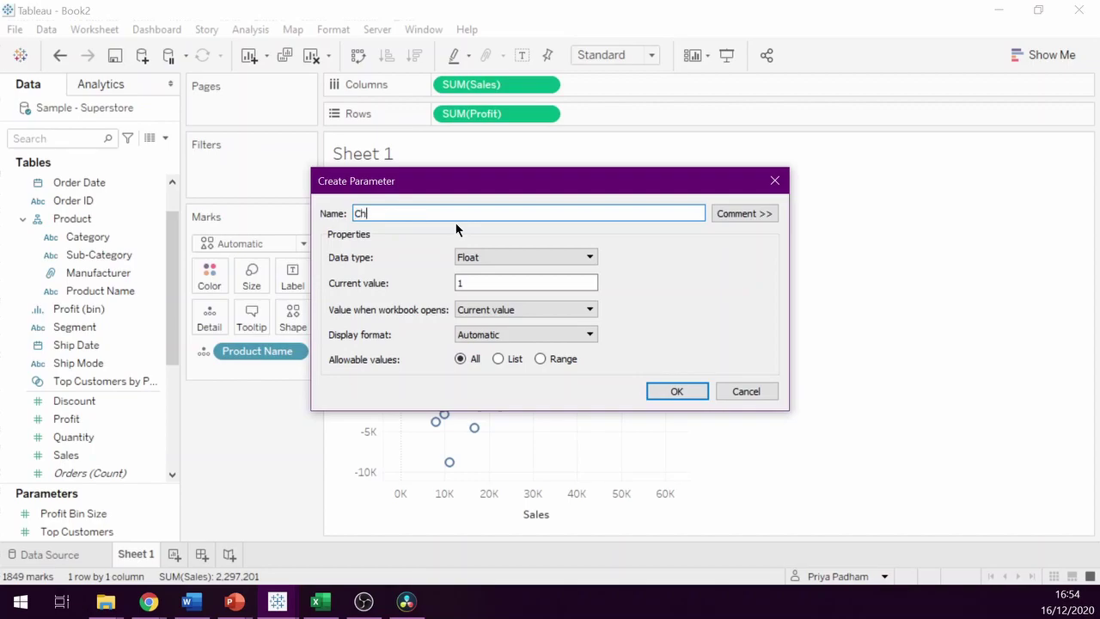
{"action": "type", "text": "oose a Product"}
{"action": "left_click", "coordinate": [481, 257]}
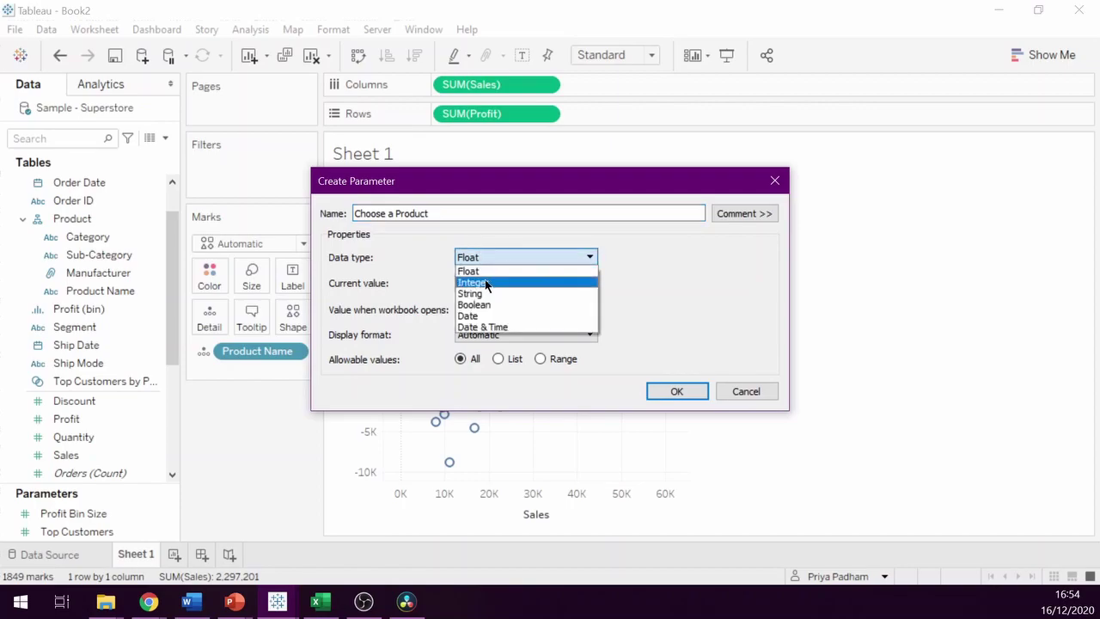
{"action": "left_click", "coordinate": [477, 295]}
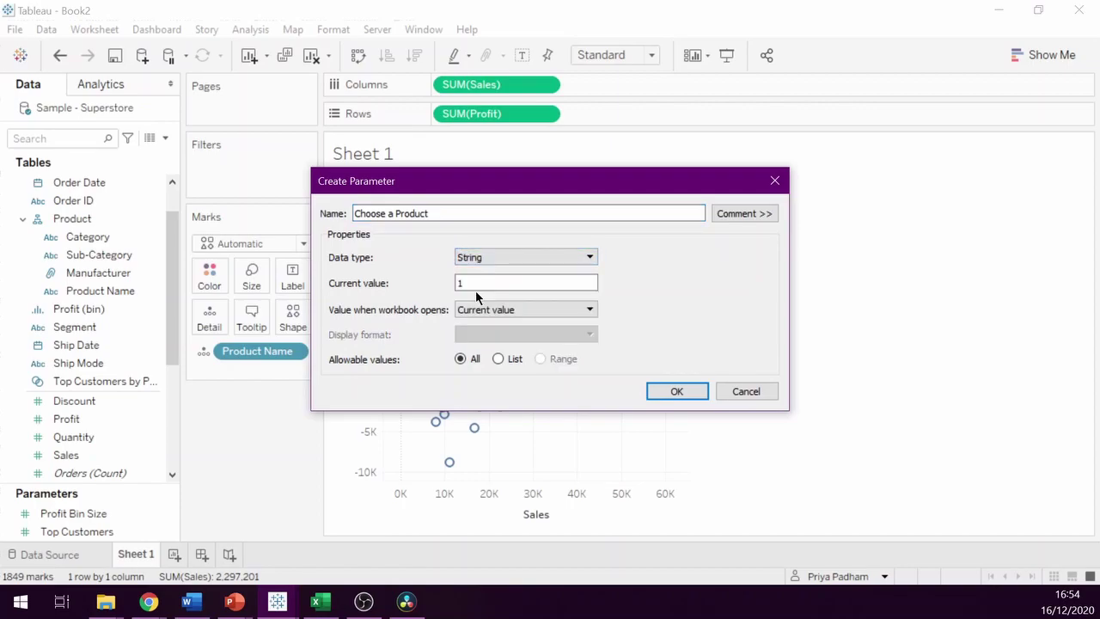
{"action": "left_click", "coordinate": [513, 359]}
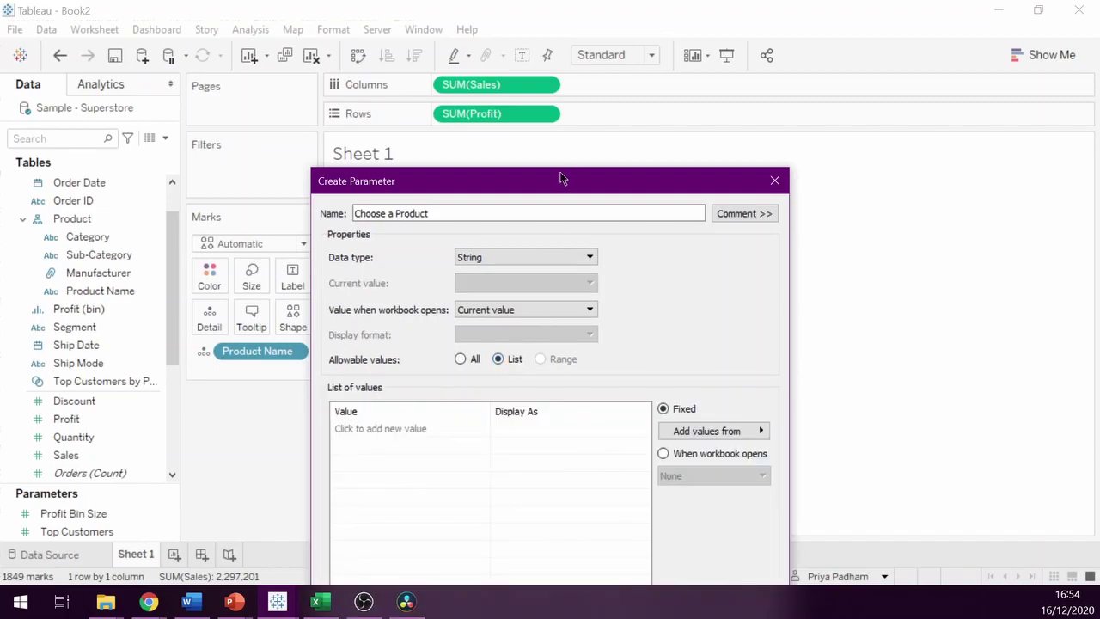
{"action": "left_click_drag", "start_coordinate": [560, 178], "coordinate": [577, 81]}
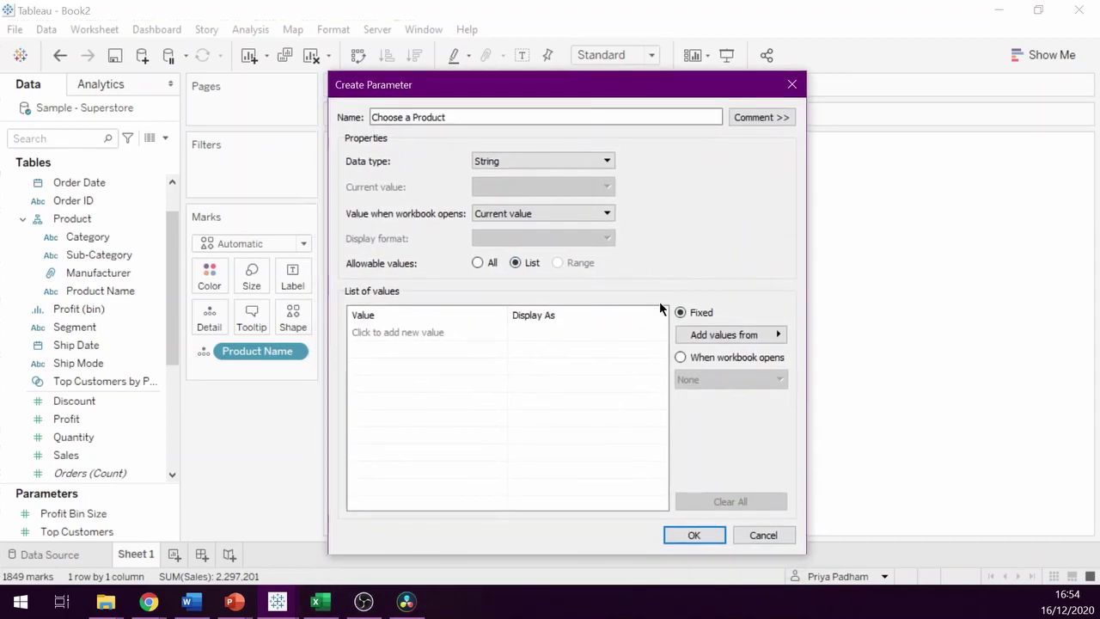
Fill the parameter's list from Product Name, create it, and show its control on the sheet
{"action": "left_click", "coordinate": [728, 338]}
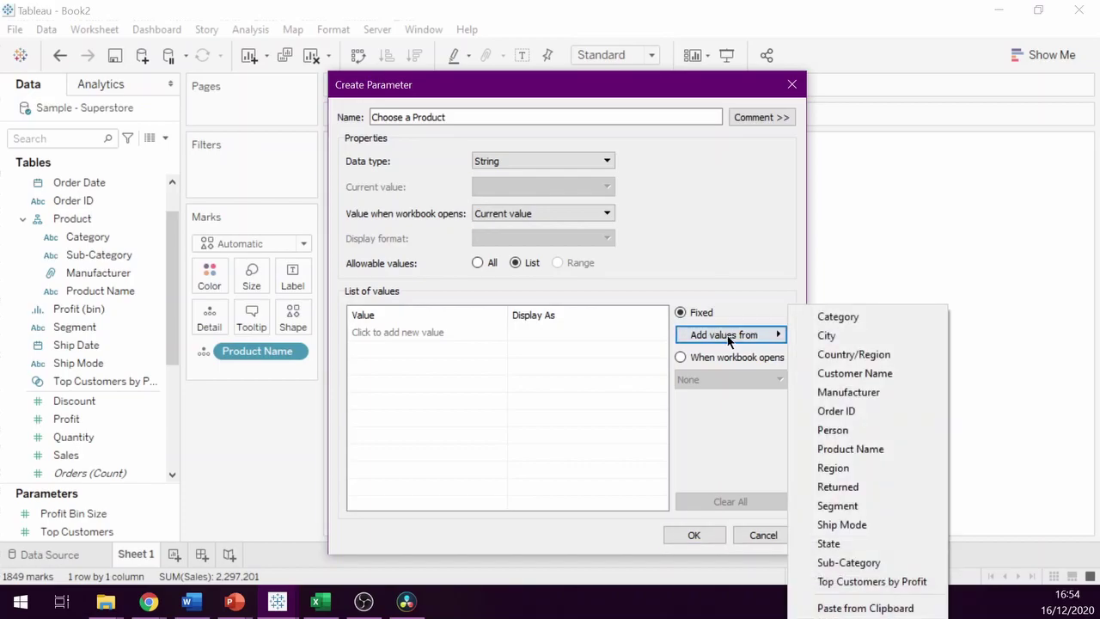
{"action": "left_click", "coordinate": [869, 449]}
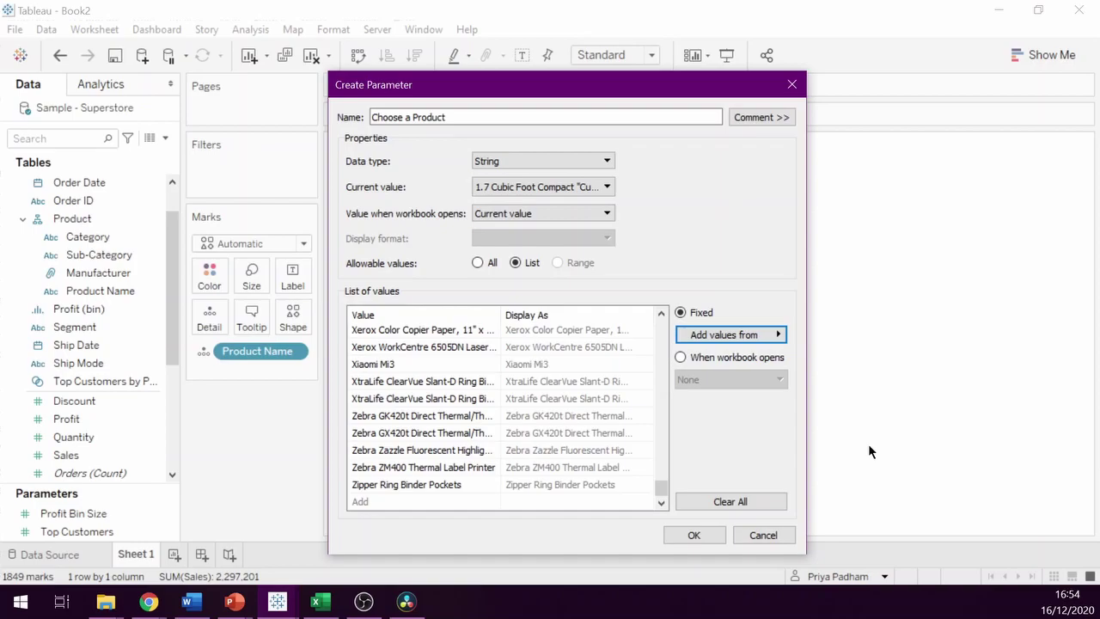
{"action": "left_click", "coordinate": [696, 535]}
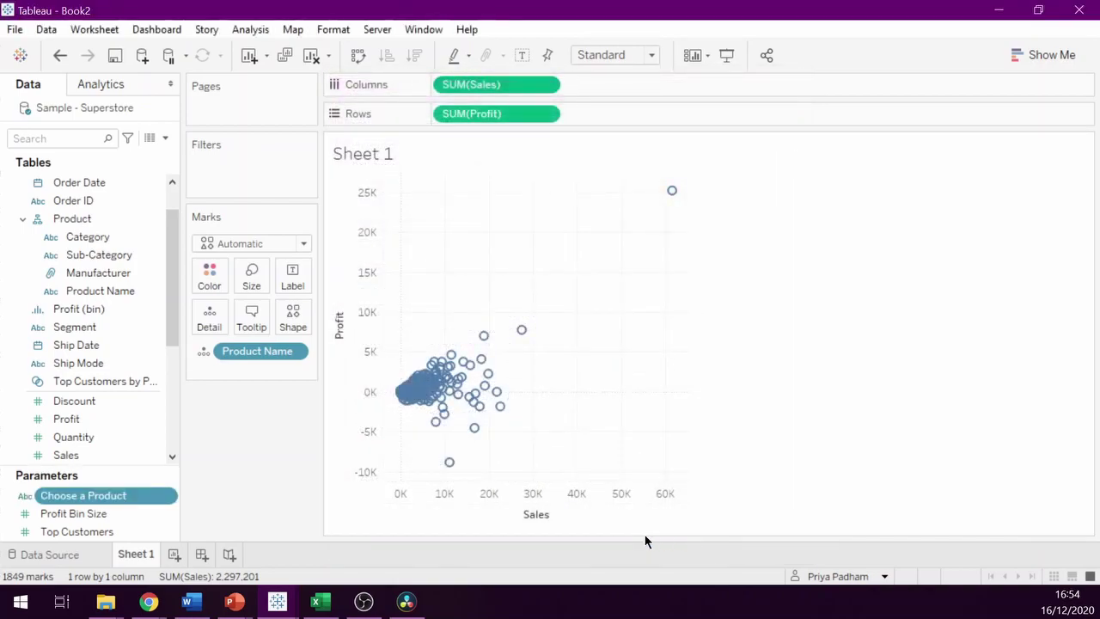
{"action": "right_click", "coordinate": [126, 497]}
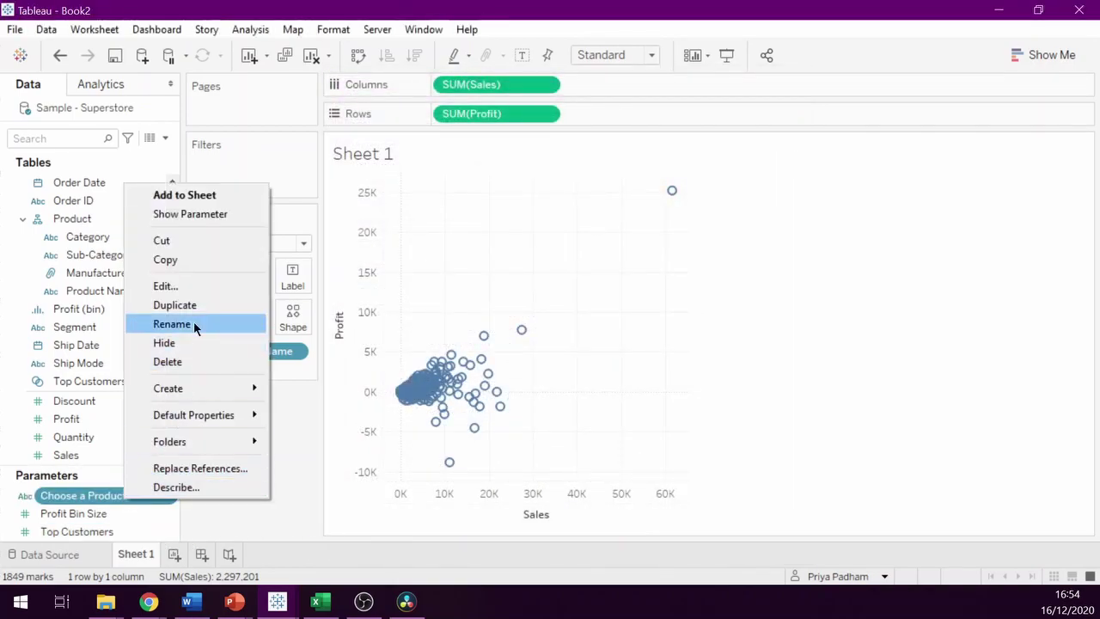
{"action": "left_click", "coordinate": [199, 215]}
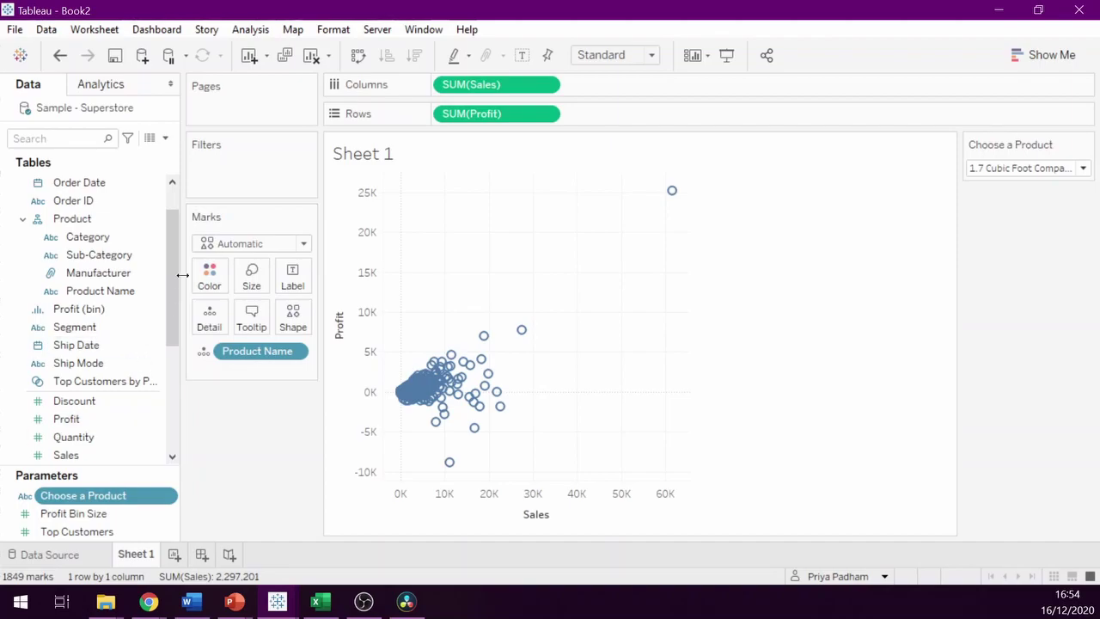
Create calculated field 'Selected Product' with the formula [Choose a Product] = [Product Name]
{"action": "left_click", "coordinate": [165, 137]}
{"action": "left_click", "coordinate": [156, 155]}
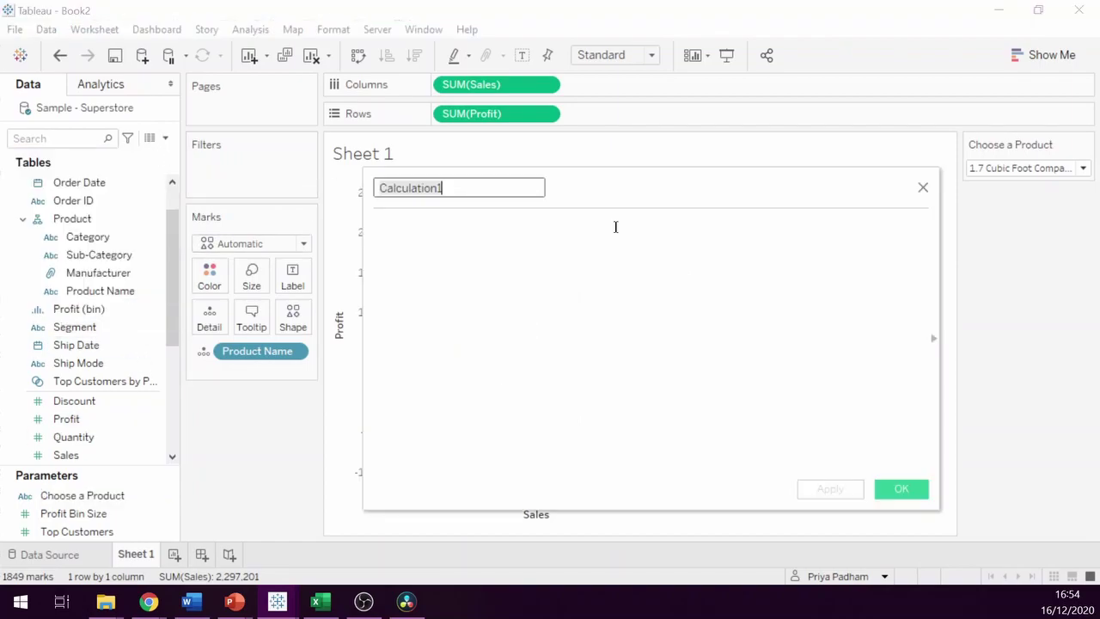
{"action": "key", "text": "BackSpace"}
{"action": "type", "text": "Selecte"}
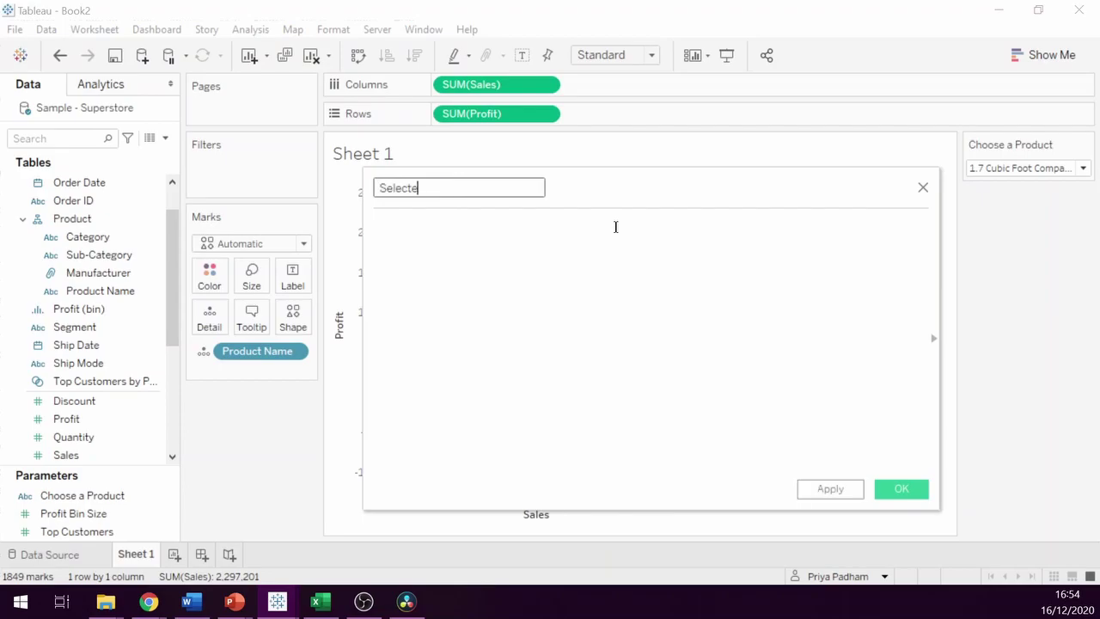
{"action": "type", "text": "d Product"}
{"action": "left_click", "coordinate": [610, 266]}
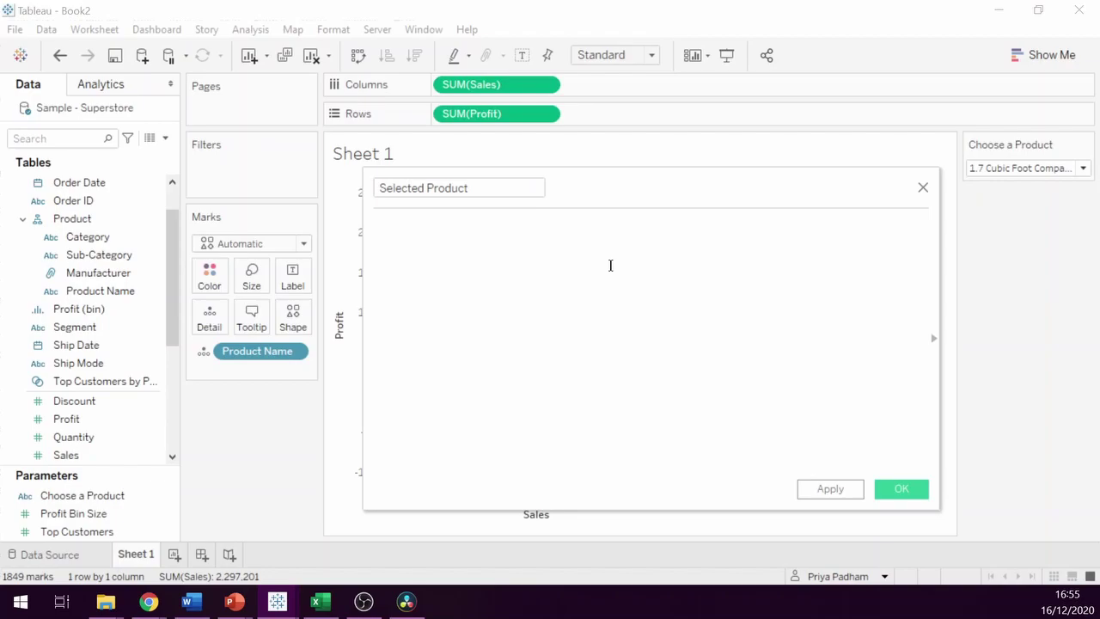
{"action": "type", "text": "[choos"}
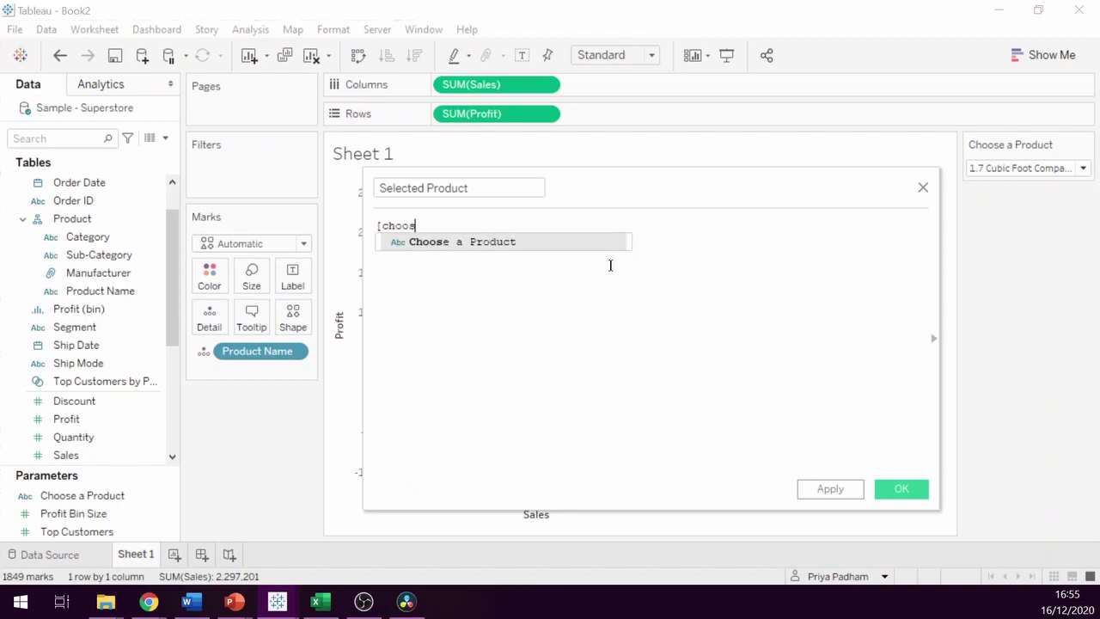
{"action": "key", "text": "Return"}
{"action": "type", "text": "="}
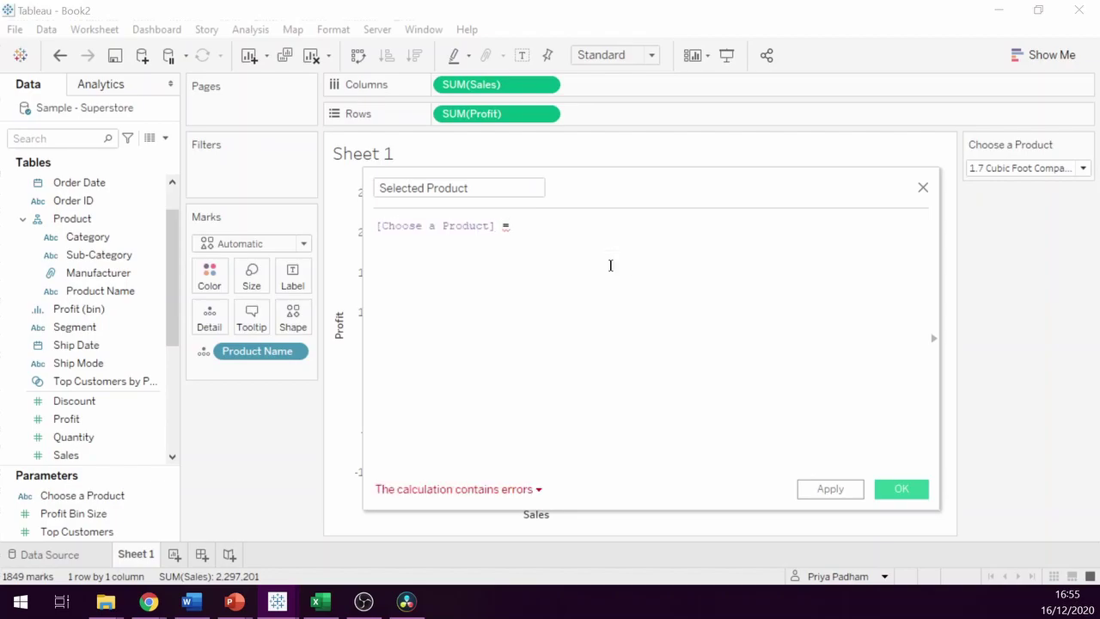
{"action": "type", "text": " [prod"}
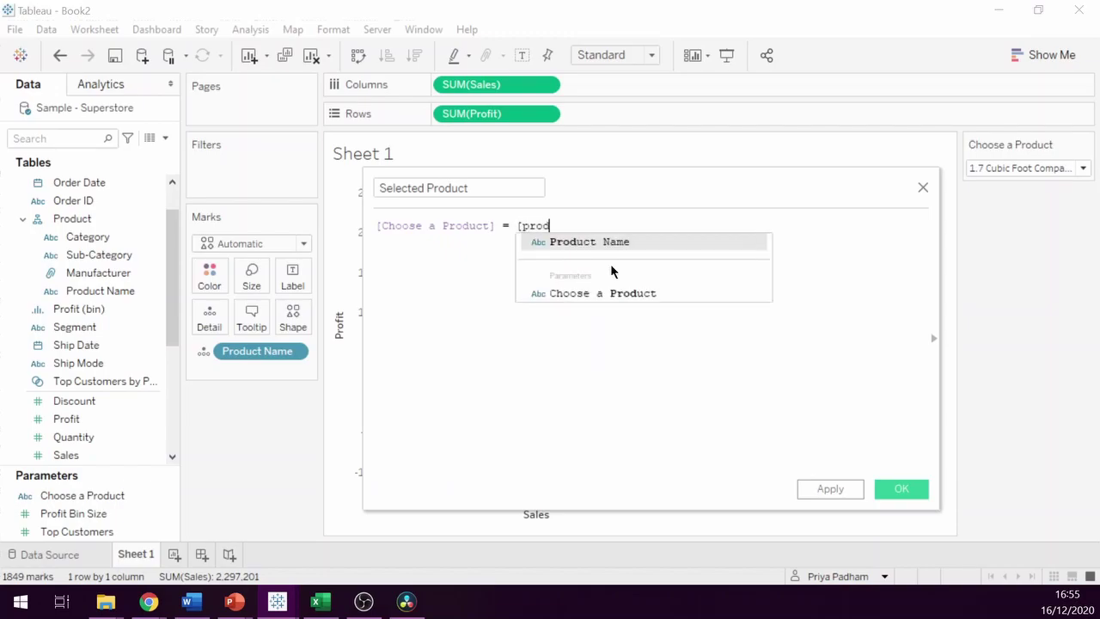
{"action": "key", "text": "Return"}
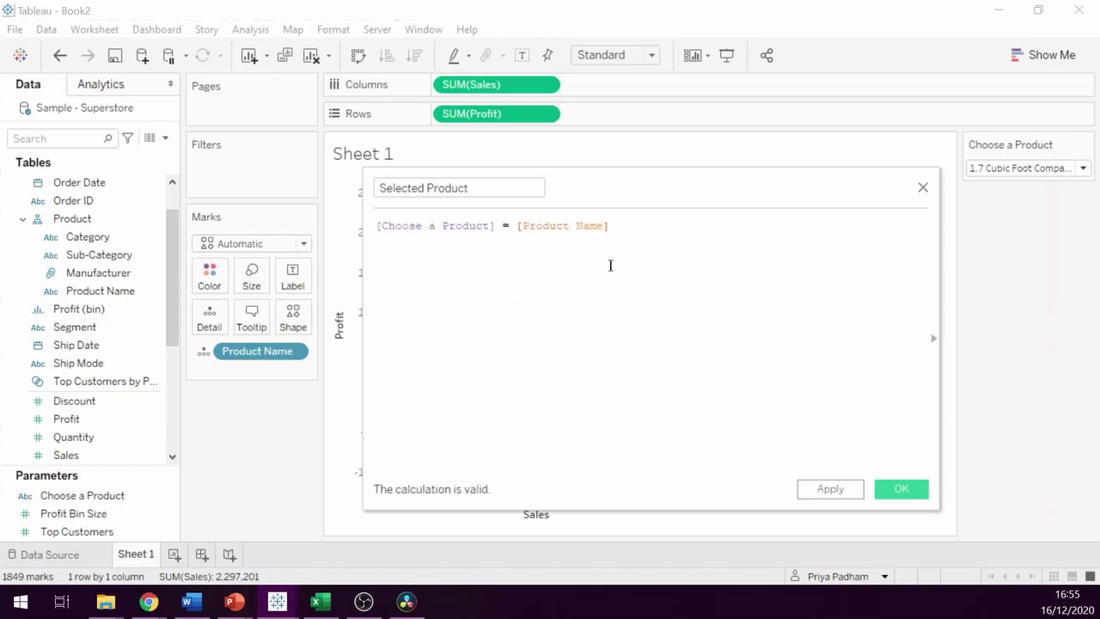
{"action": "scroll", "coordinate": [611, 266], "scroll_direction": "up", "scroll_amount": 3, "text": "ctrl"}
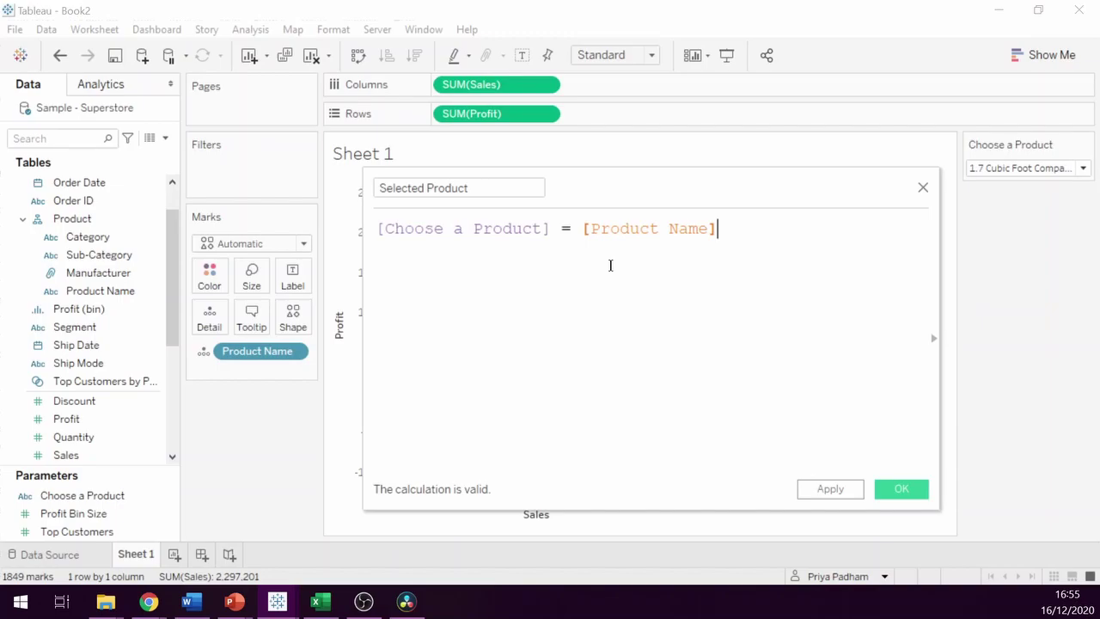
{"action": "left_click", "coordinate": [902, 489]}
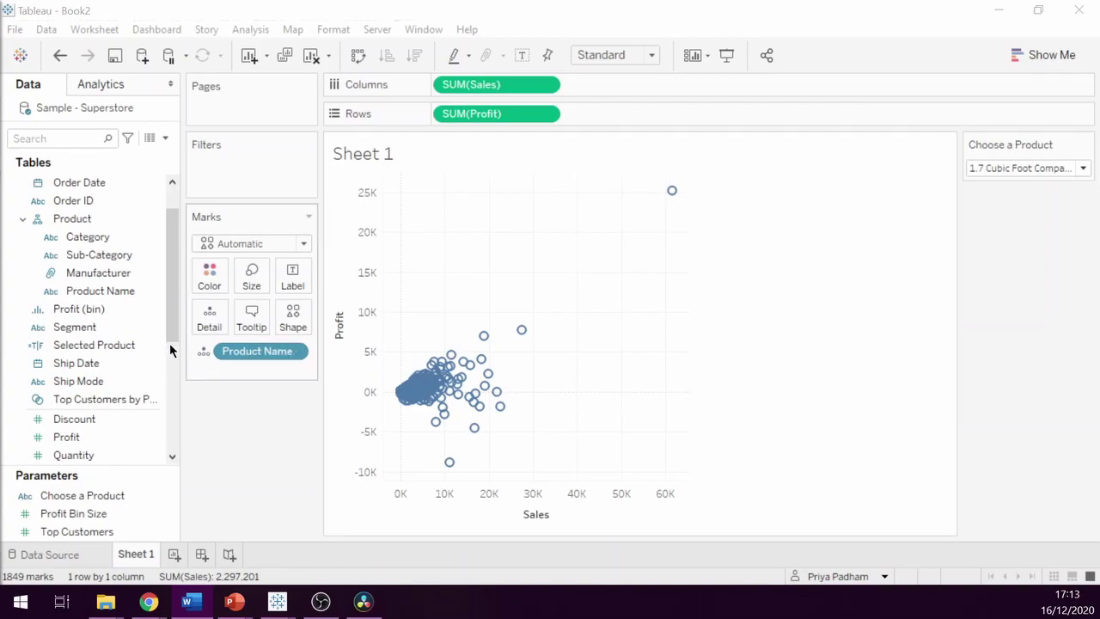
Put Selected Product on both Size and Color on the Marks card
{"action": "left_click_drag", "start_coordinate": [111, 344], "coordinate": [259, 288]}
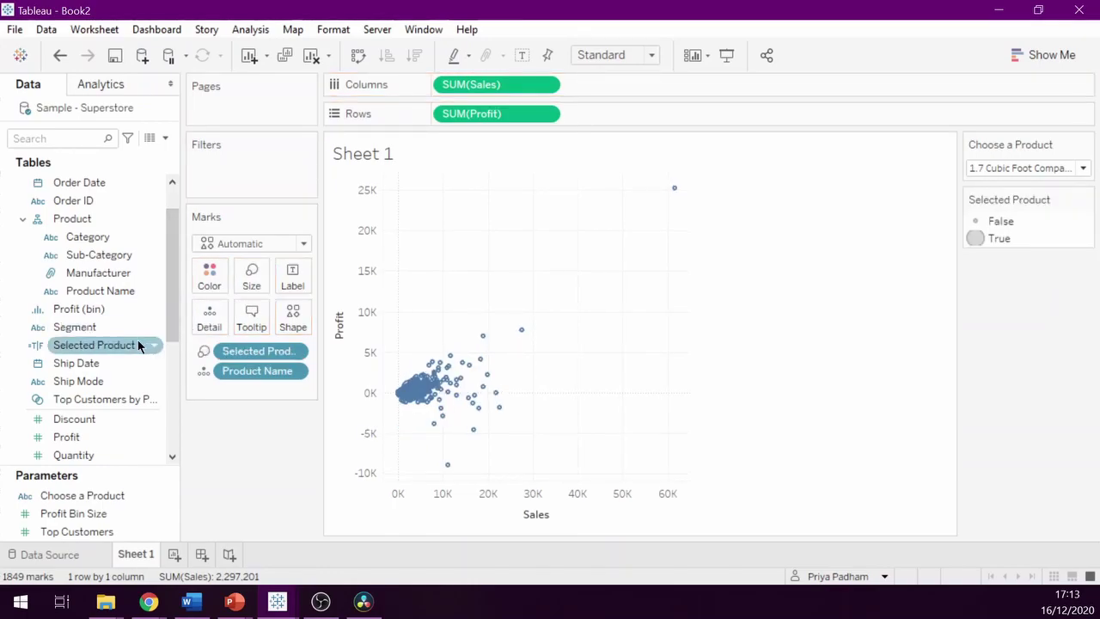
{"action": "left_click_drag", "start_coordinate": [139, 345], "coordinate": [221, 281]}
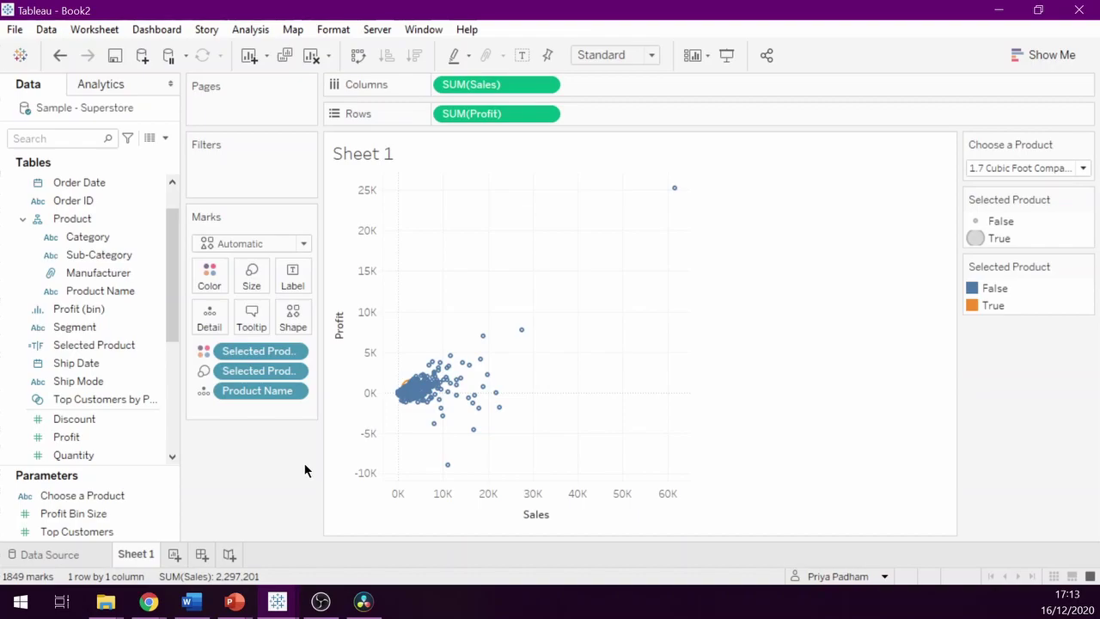
In Edit Colors, set False to a mid grey and True to pure blue
{"action": "double_click", "coordinate": [1035, 303]}
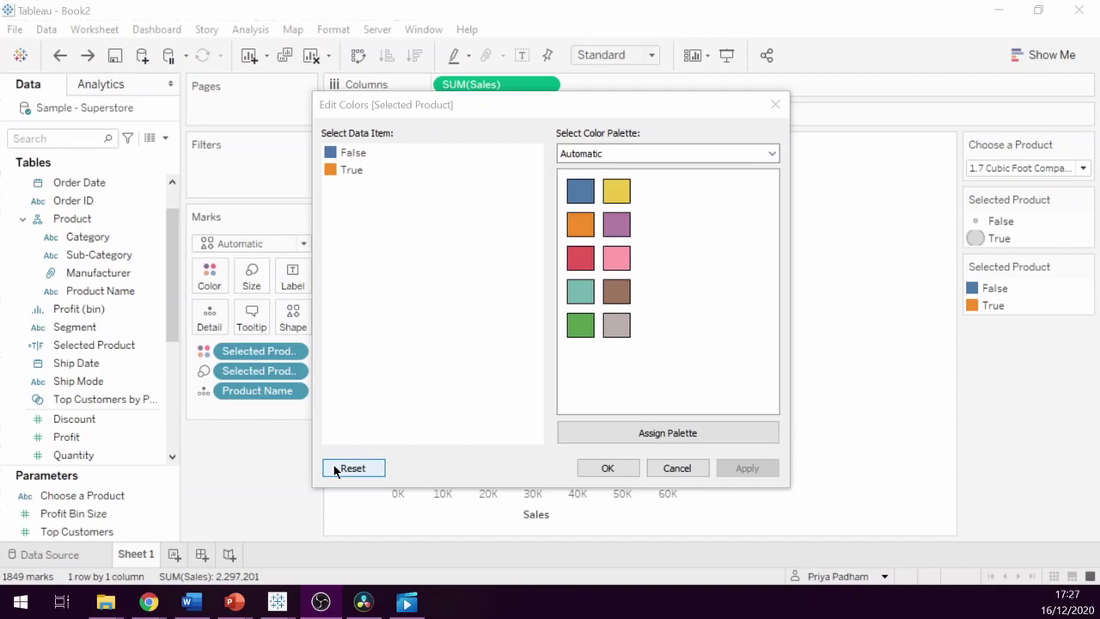
{"action": "double_click", "coordinate": [351, 153]}
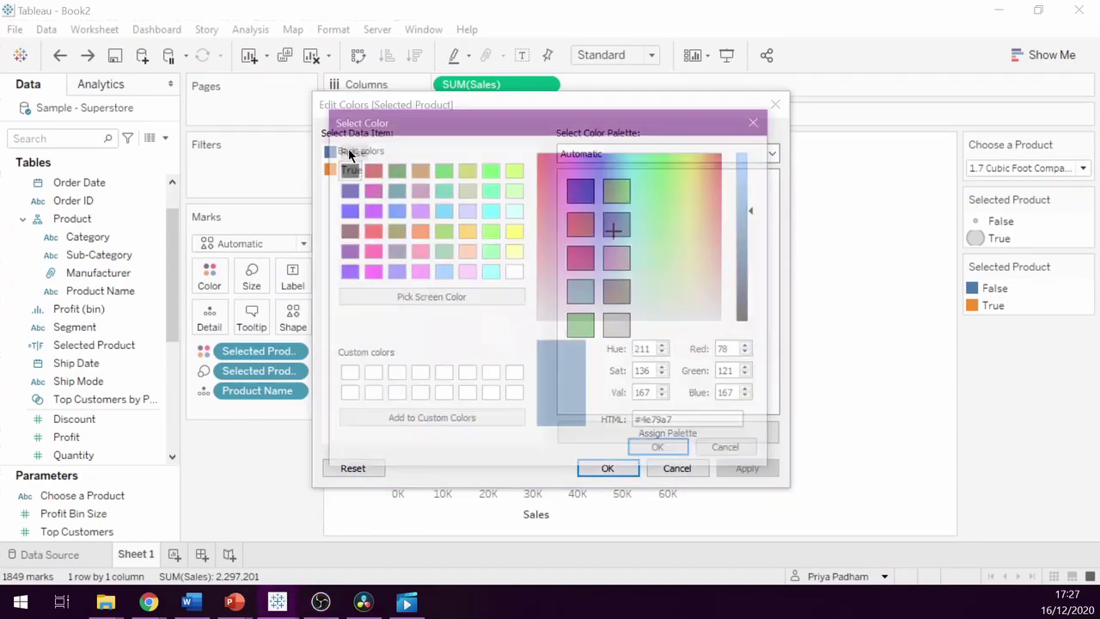
{"action": "left_click", "coordinate": [347, 170]}
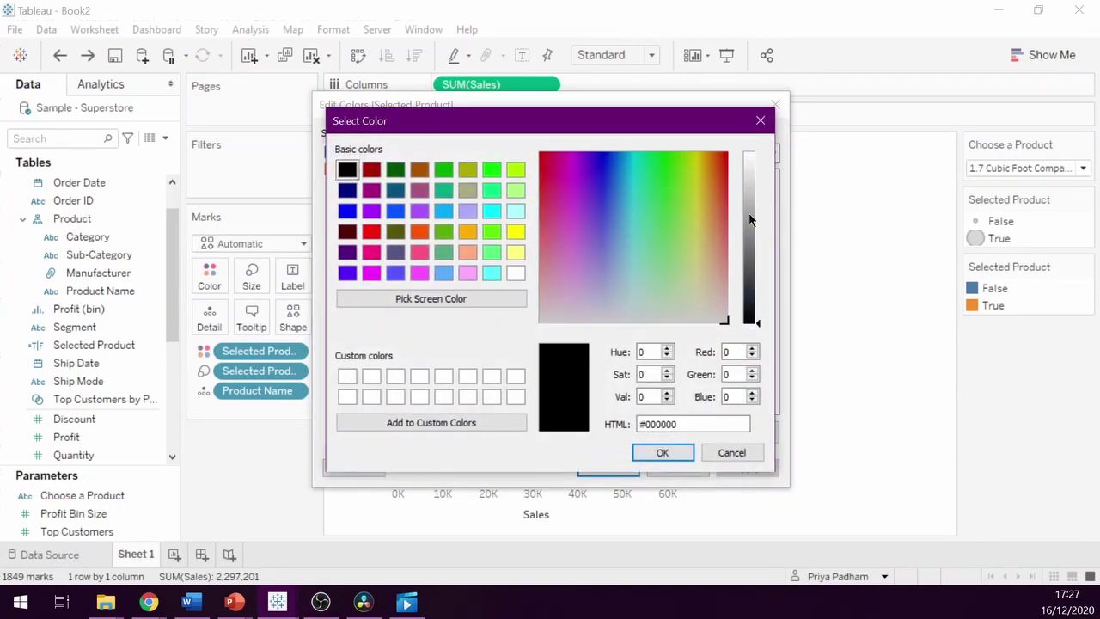
{"action": "left_click", "coordinate": [756, 238]}
{"action": "left_click", "coordinate": [662, 453]}
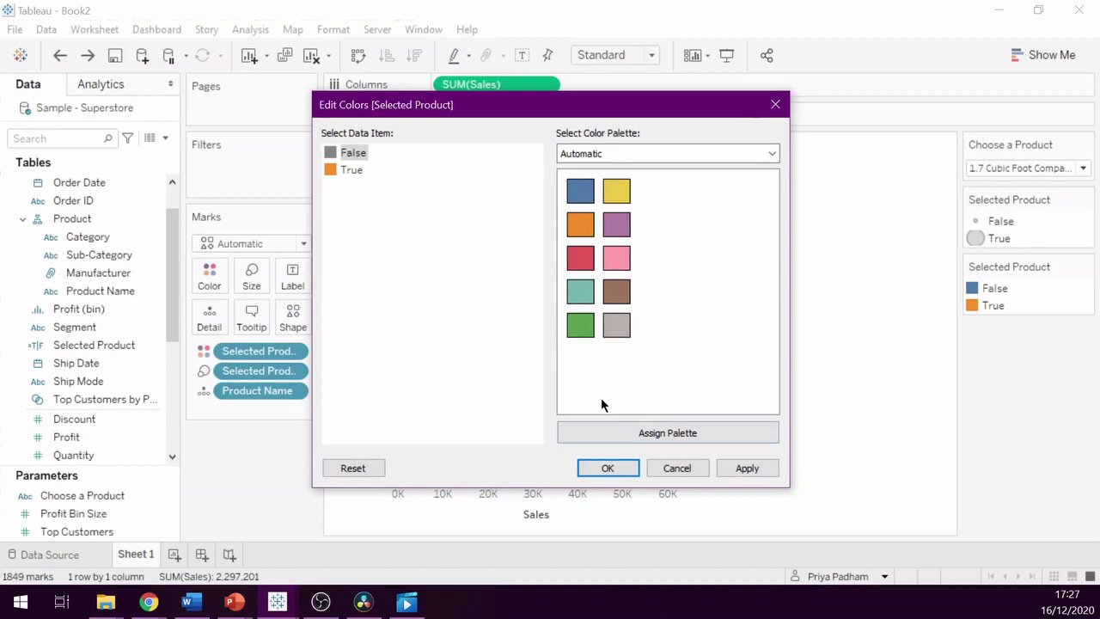
{"action": "double_click", "coordinate": [351, 170]}
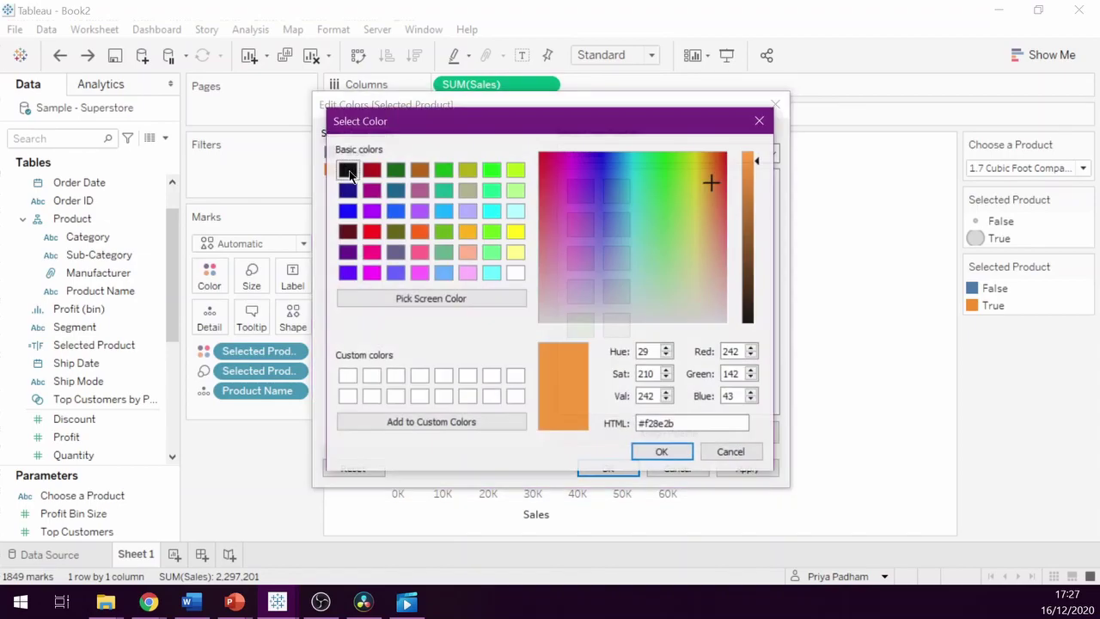
{"action": "left_click", "coordinate": [347, 211]}
{"action": "left_click", "coordinate": [662, 452]}
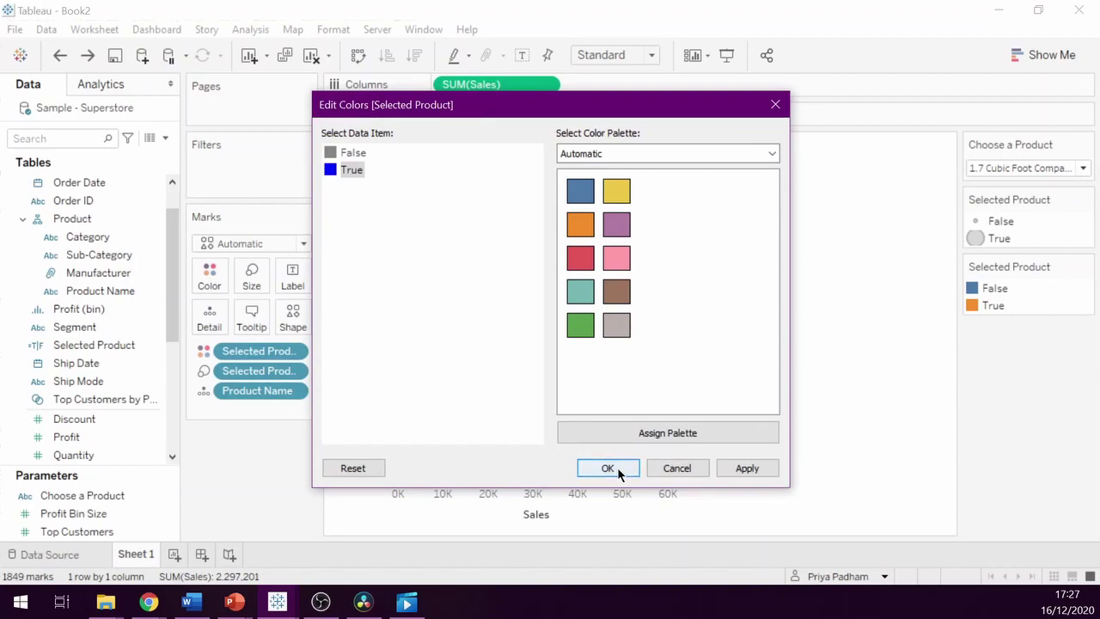
{"action": "left_click", "coordinate": [608, 467]}
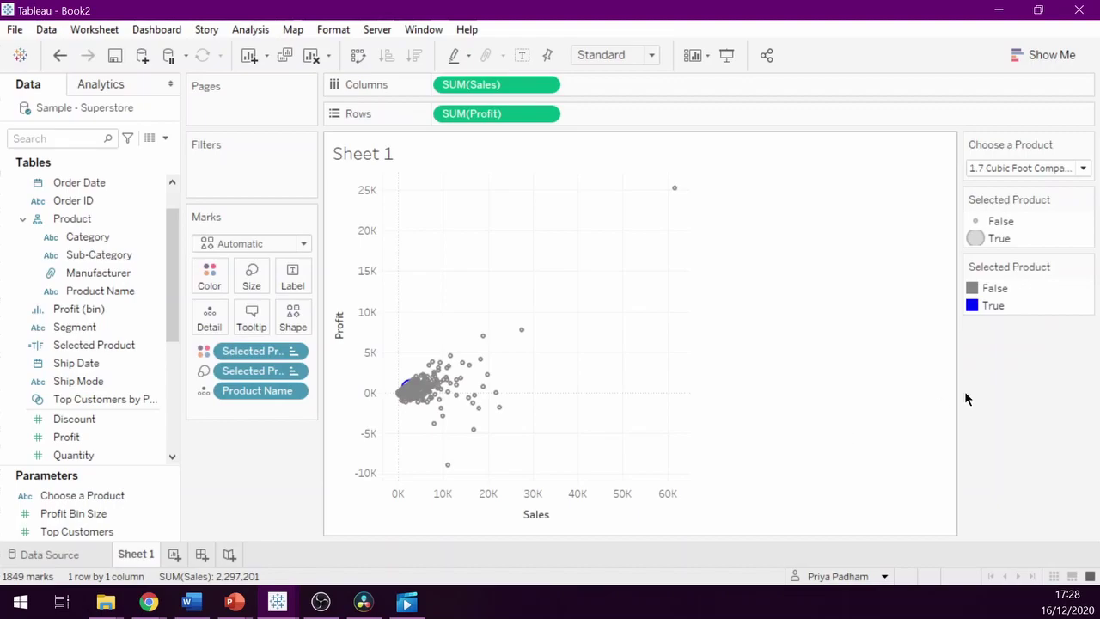
Move True above False in the Selected Product colour legend
{"action": "left_click_drag", "start_coordinate": [989, 304], "coordinate": [993, 287]}
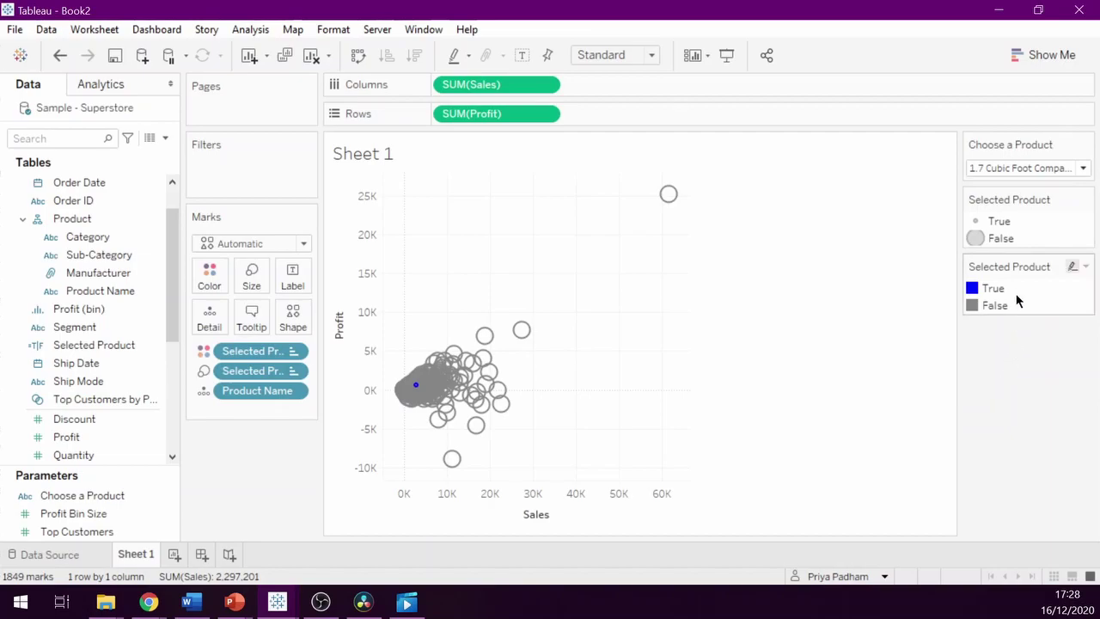
Reverse the Selected Product mark sizes and slightly enlarge the smallest size
{"action": "double_click", "coordinate": [1039, 224]}
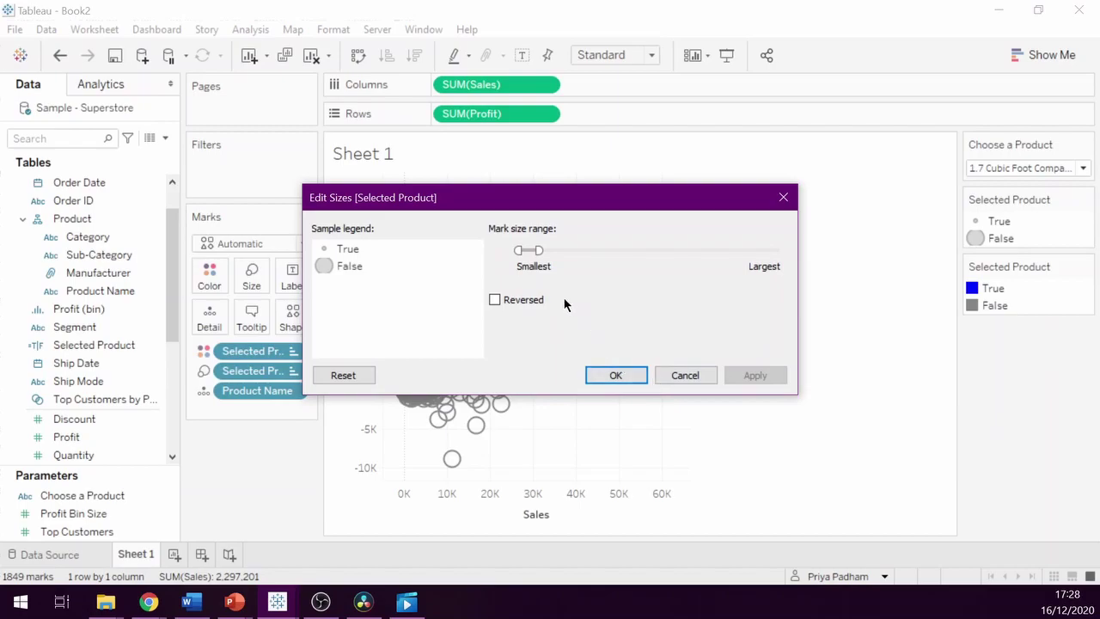
{"action": "left_click", "coordinate": [520, 301]}
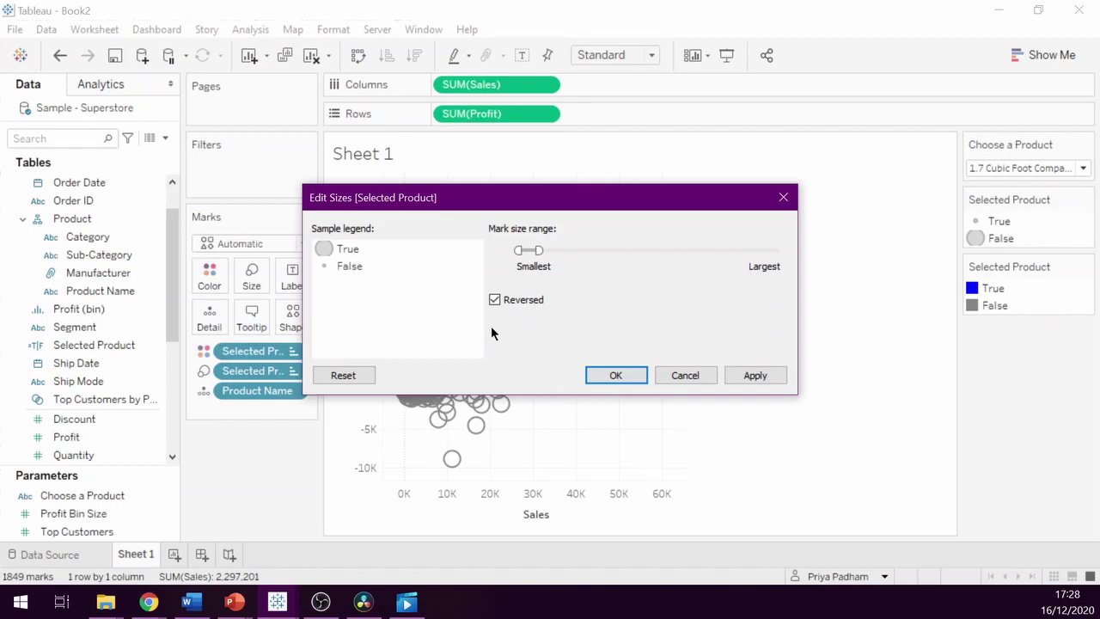
{"action": "left_click_drag", "start_coordinate": [516, 249], "coordinate": [532, 251]}
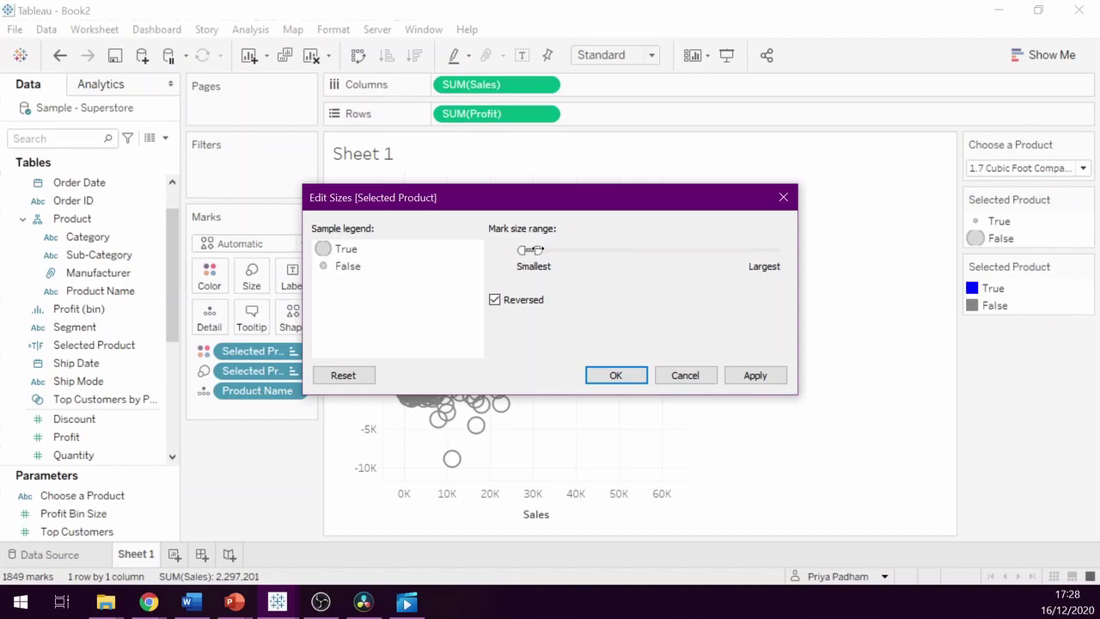
{"action": "left_click", "coordinate": [596, 376]}
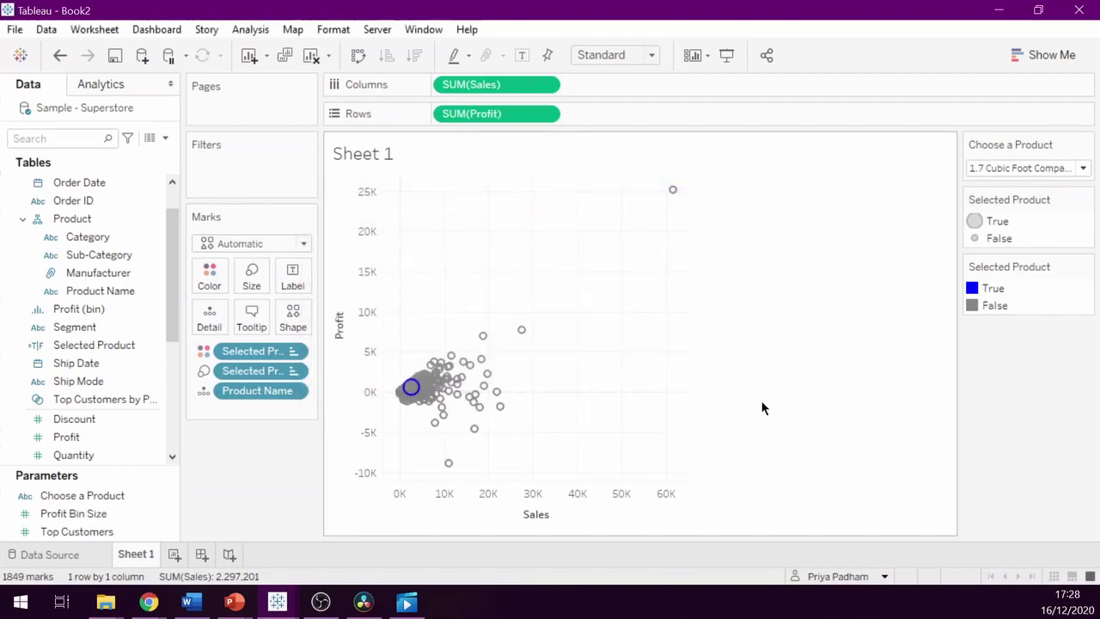
Change every mark to a filled circle and lower the colour opacity so points are semi-transparent
{"action": "left_click", "coordinate": [300, 329]}
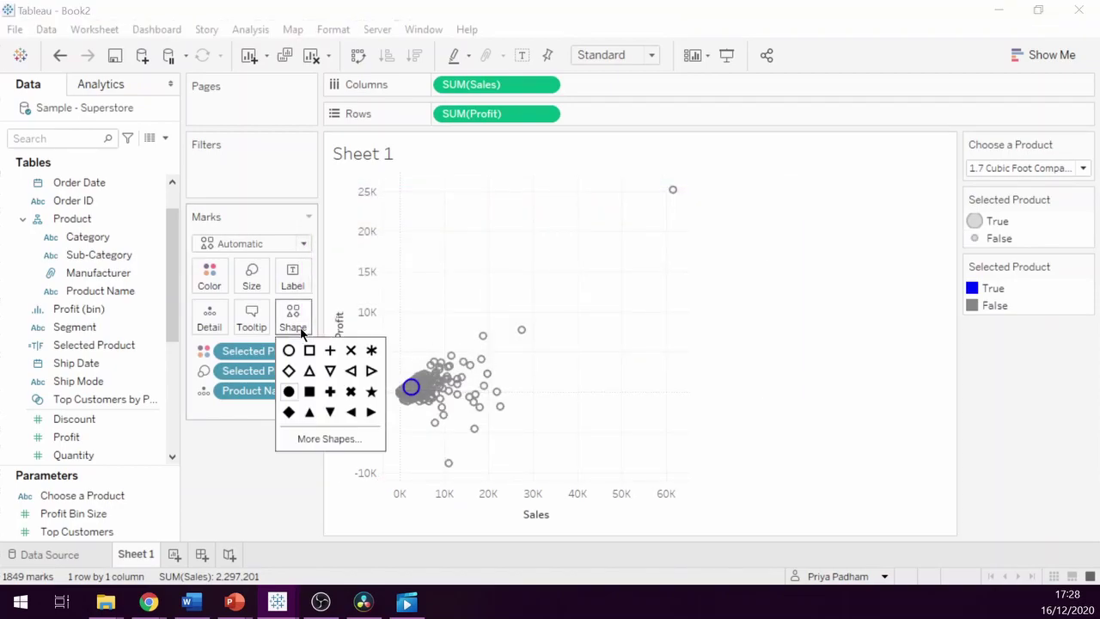
{"action": "left_click", "coordinate": [290, 393]}
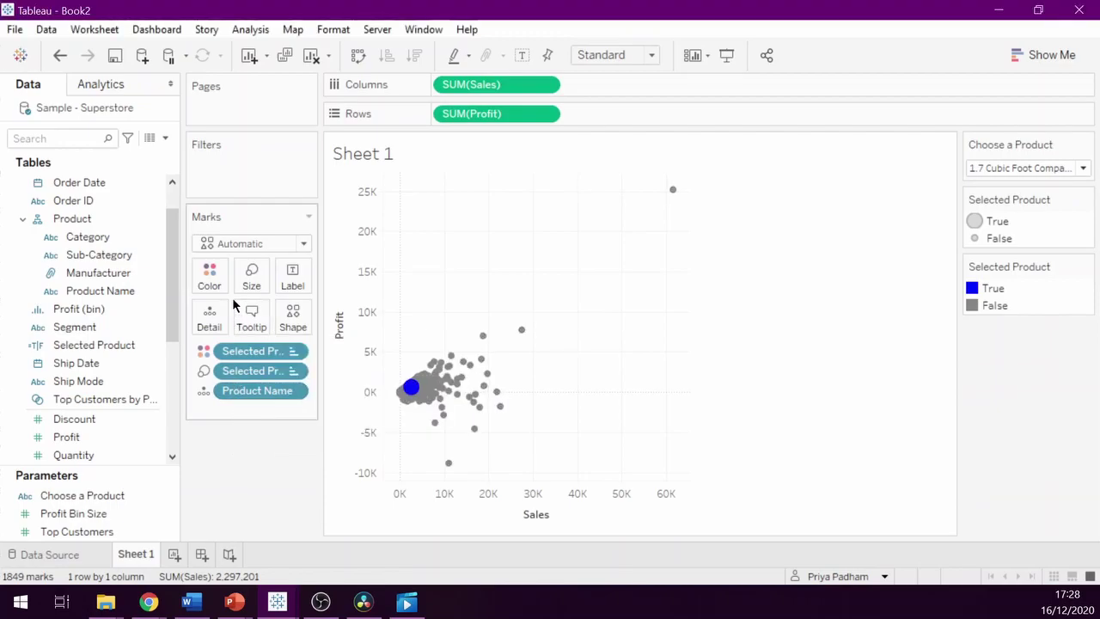
{"action": "left_click", "coordinate": [211, 277]}
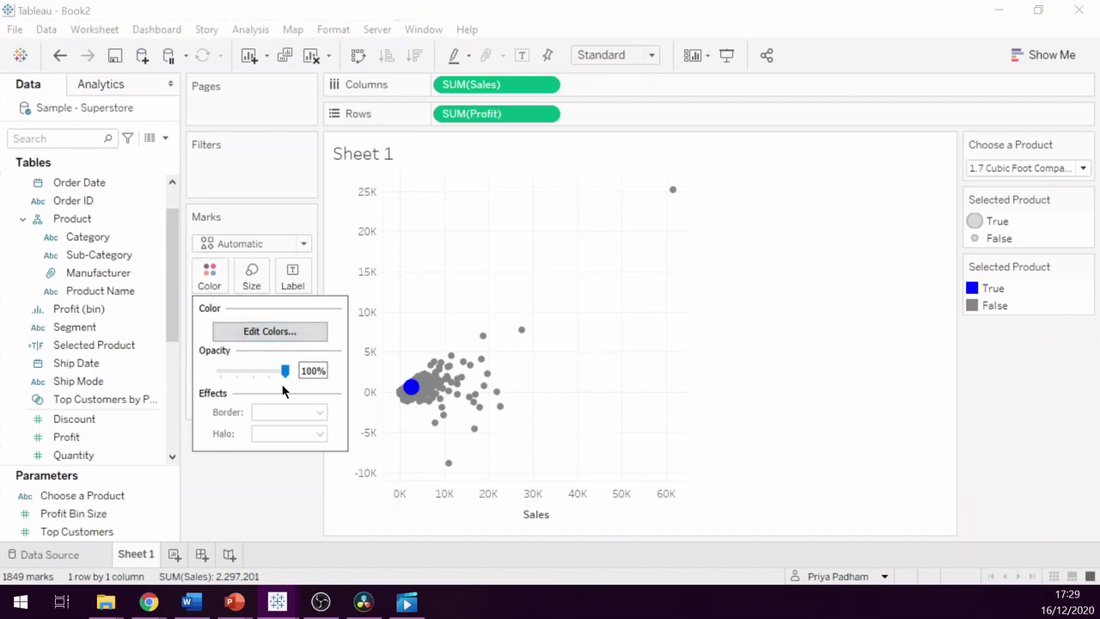
{"action": "left_click_drag", "start_coordinate": [274, 373], "coordinate": [247, 375]}
{"action": "key", "text": "Escape"}
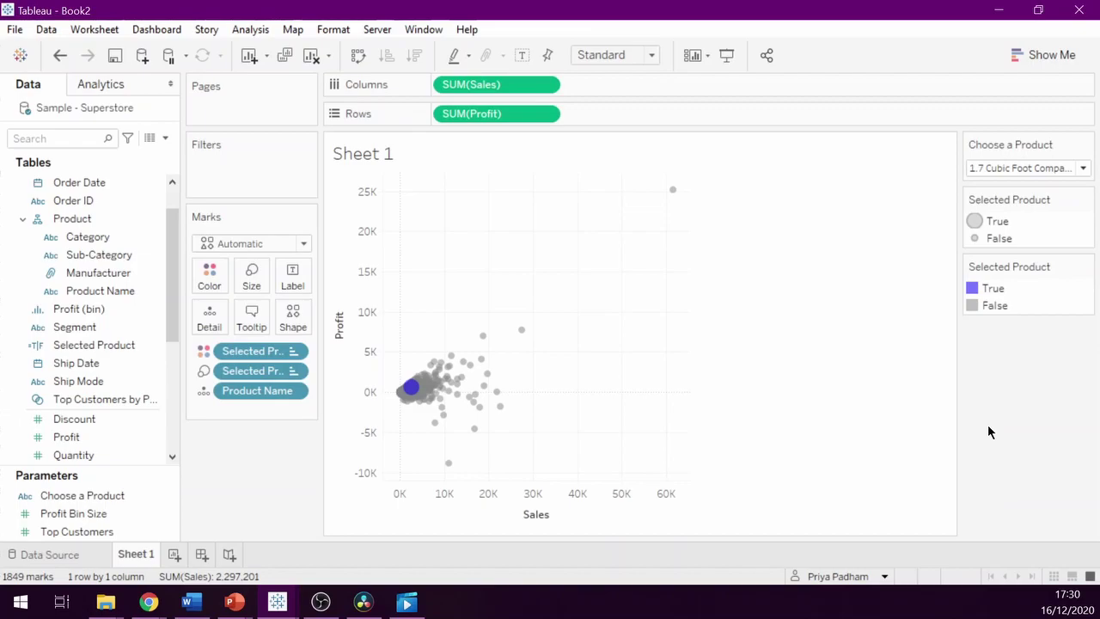
Pick the #10 4 1/8" x 9 1/2" envelopes product in the Choose a Product control
{"action": "left_click", "coordinate": [1043, 172]}
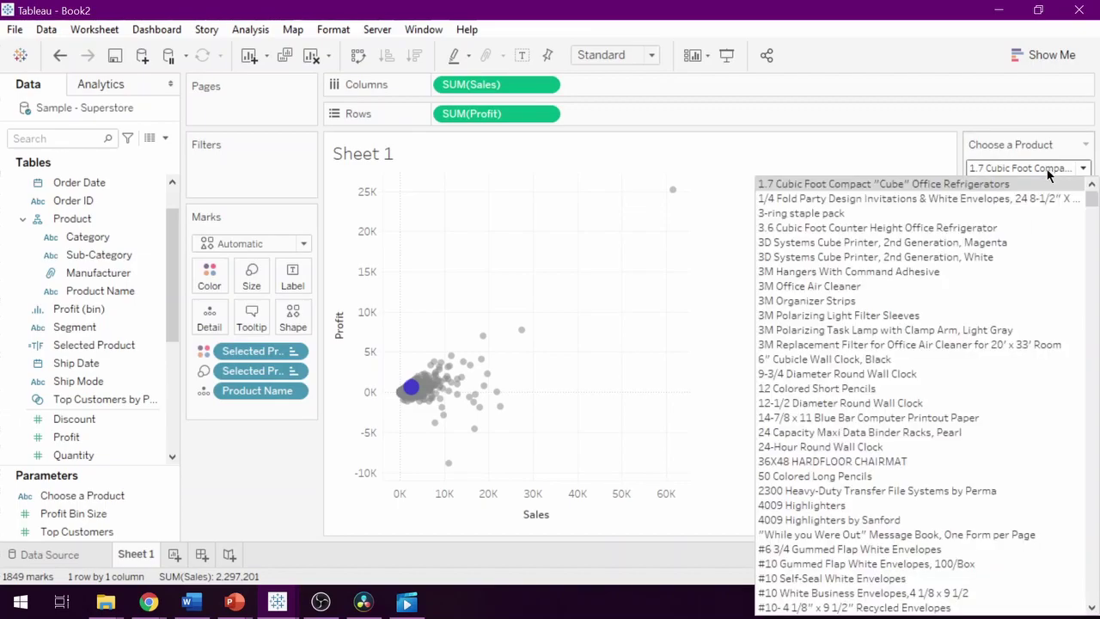
{"action": "left_click", "coordinate": [933, 491]}
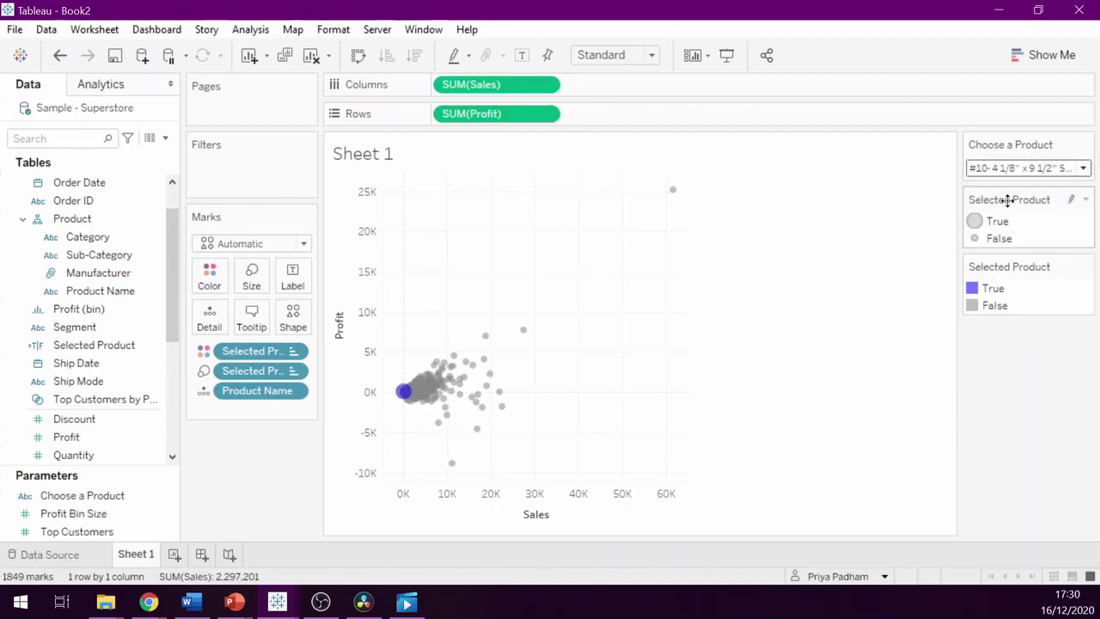